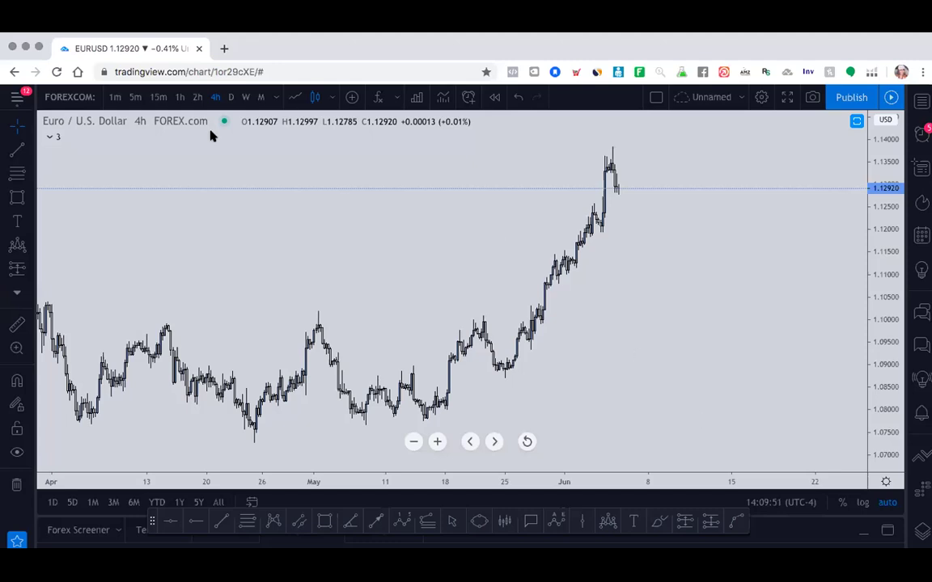
Make the browser window full screen and move the floating favorite drawing toolbar below the chart's time axis.
click(39, 47)
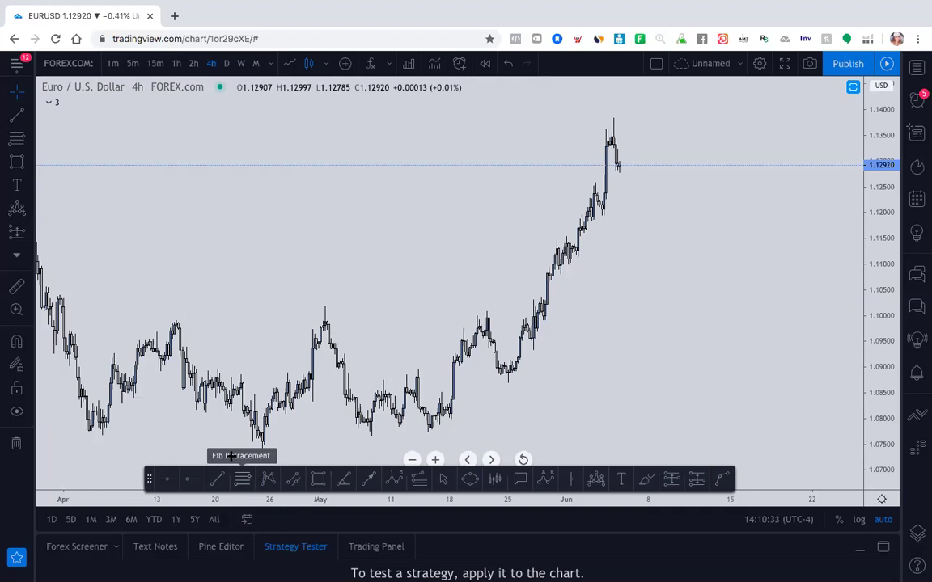
scroll(300, 362, down, 2)
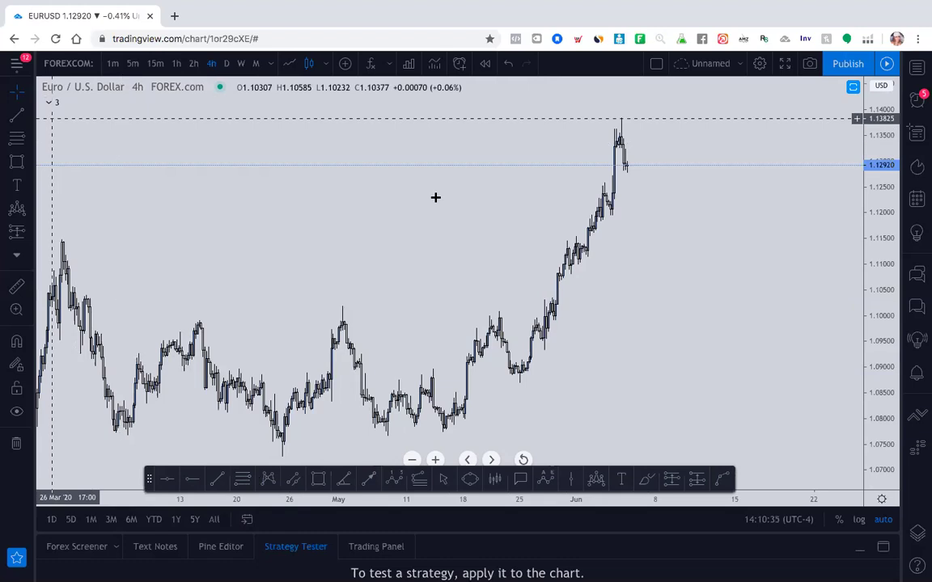
scroll(705, 318, up, 2)
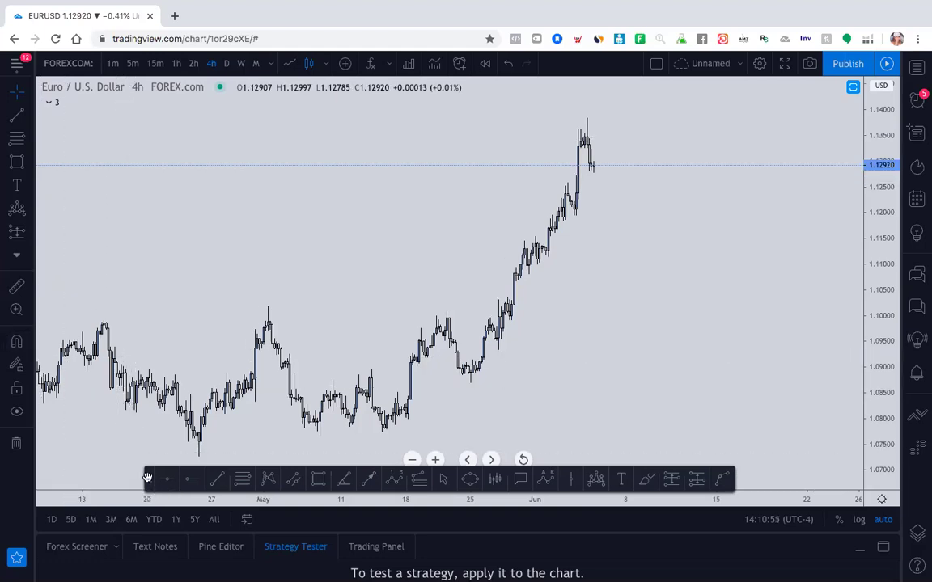
drag(150, 479, 300, 555)
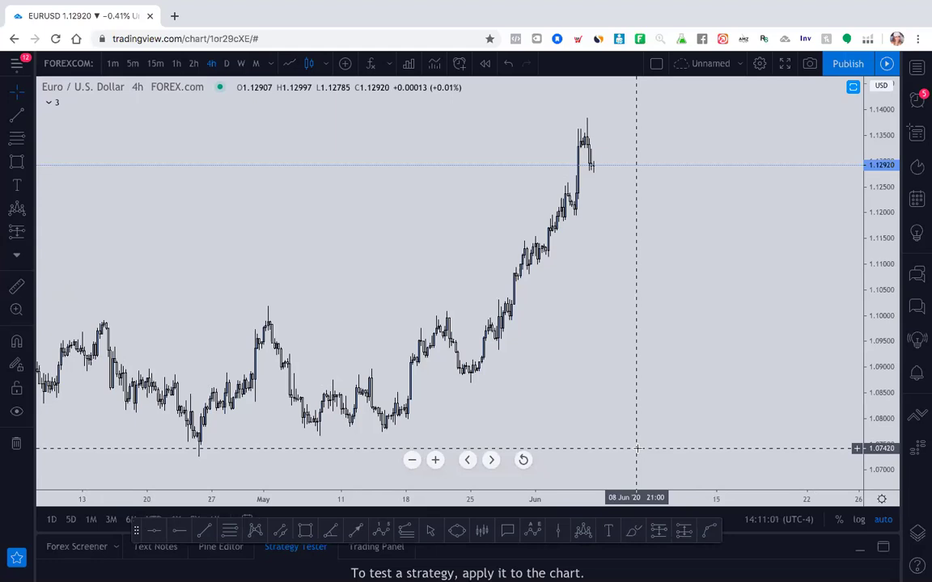
Open the chart settings and examine the color and opacity of the vertical and horizontal grid lines.
right_click(417, 253)
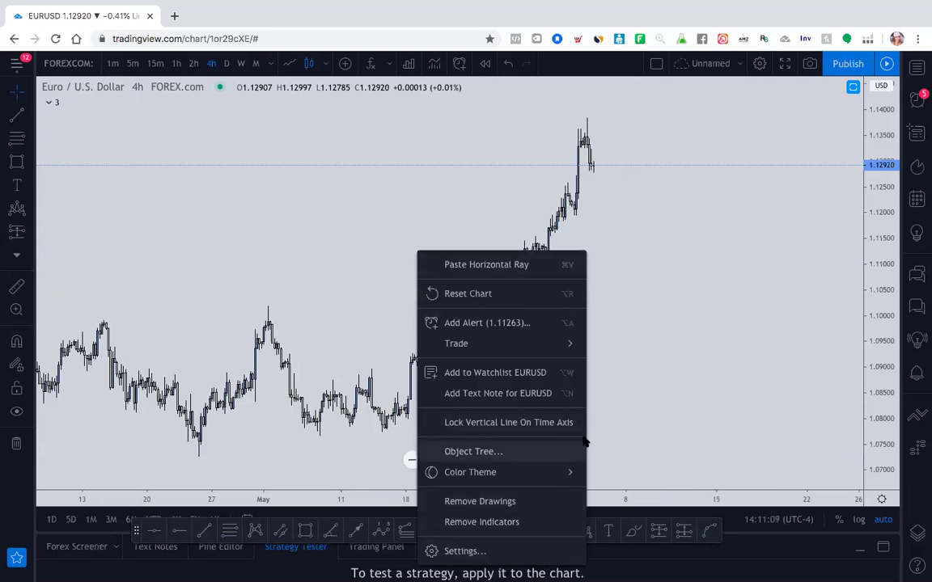
click(671, 284)
right_click(398, 149)
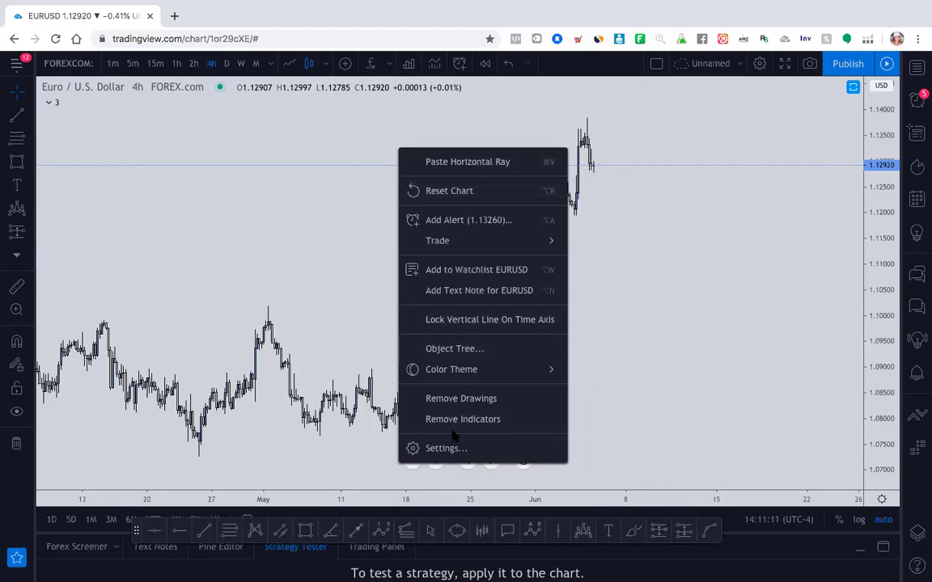
click(450, 445)
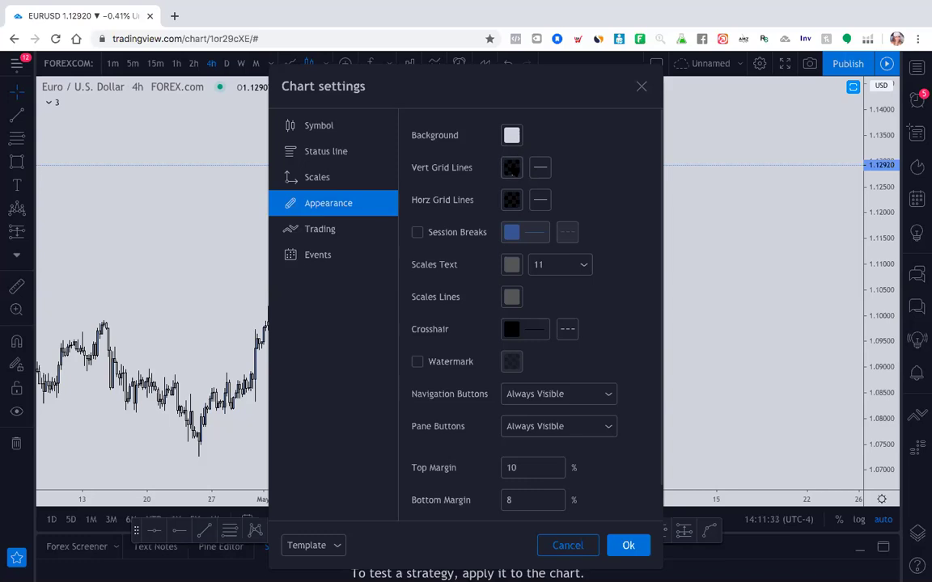
click(512, 168)
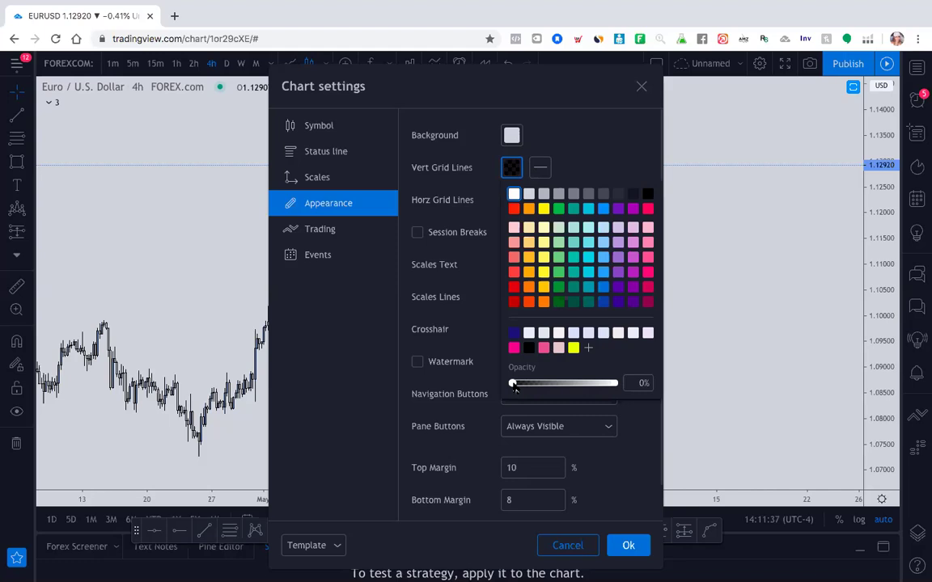
click(490, 234)
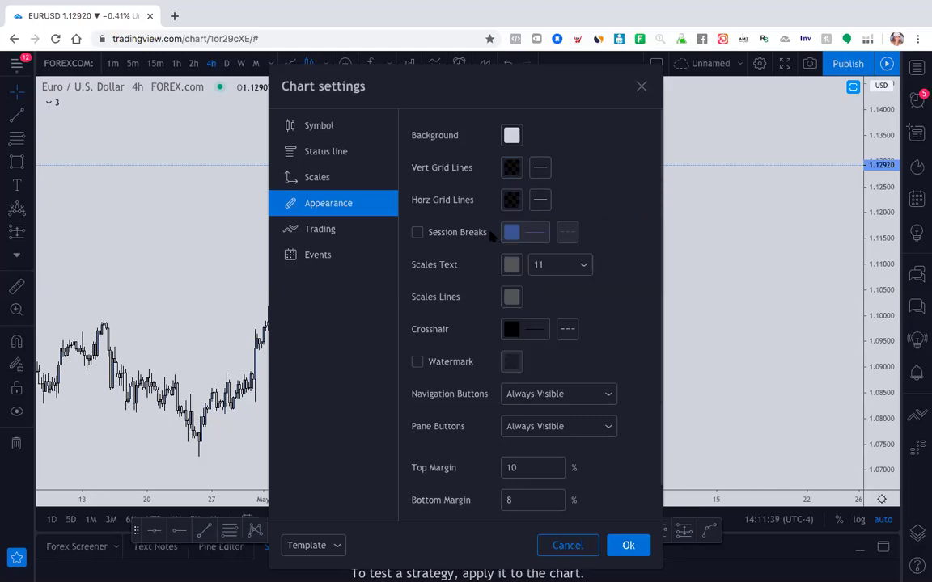
click(512, 200)
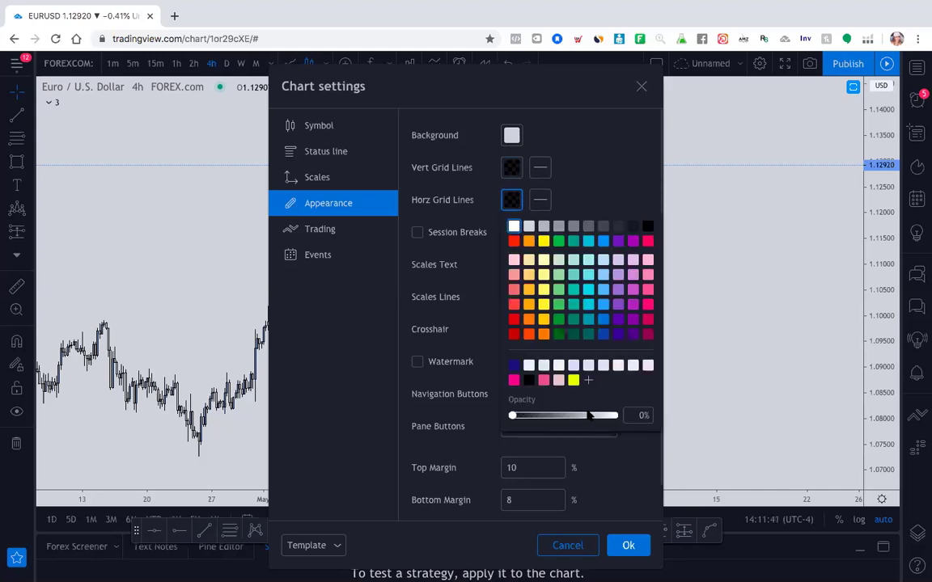
click(478, 347)
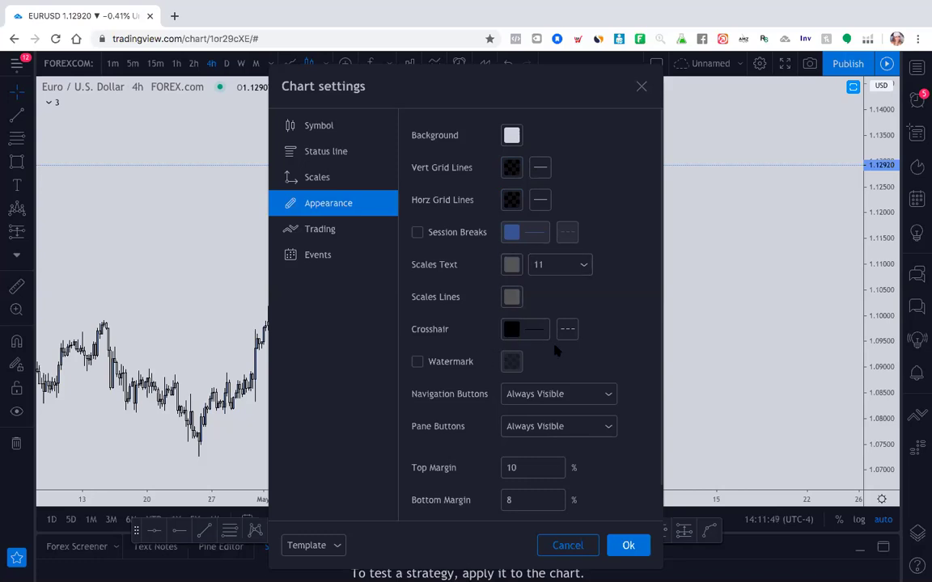
Preview the watermark on the chart and switch it back off in the Appearance settings.
click(418, 362)
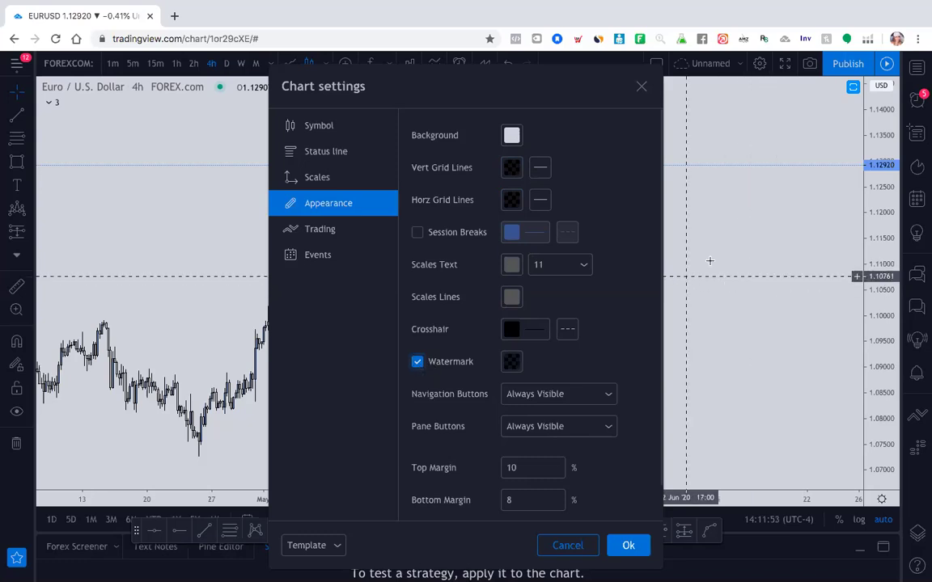
click(639, 86)
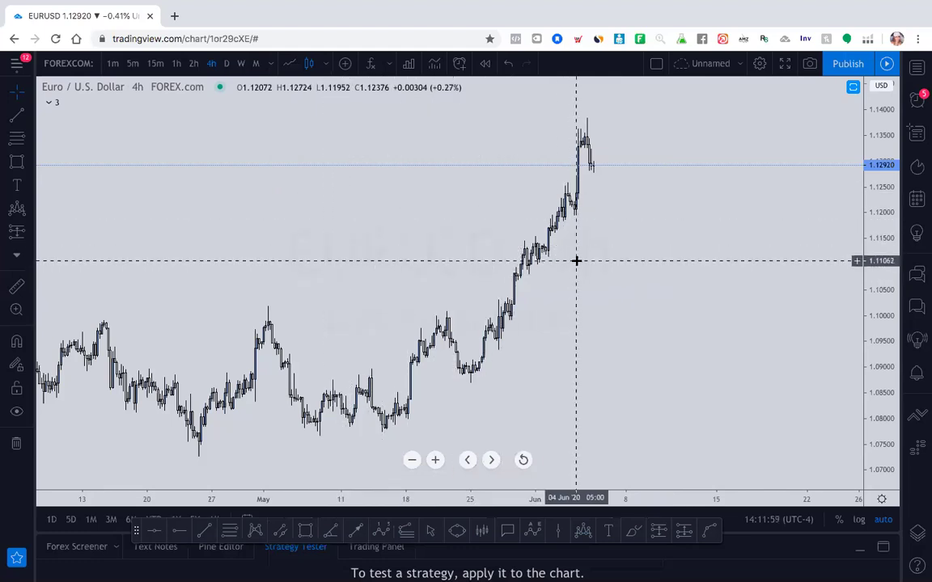
right_click(516, 253)
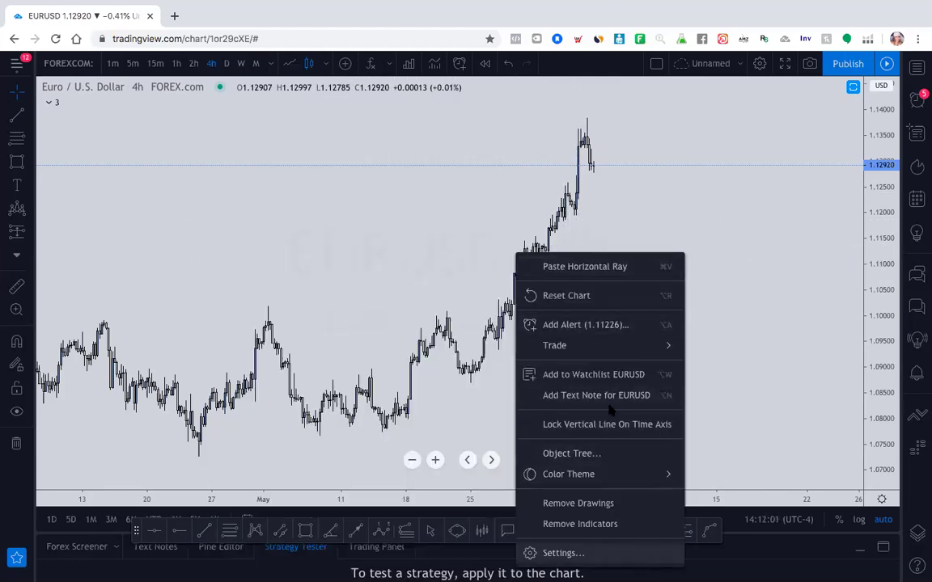
click(563, 552)
click(418, 361)
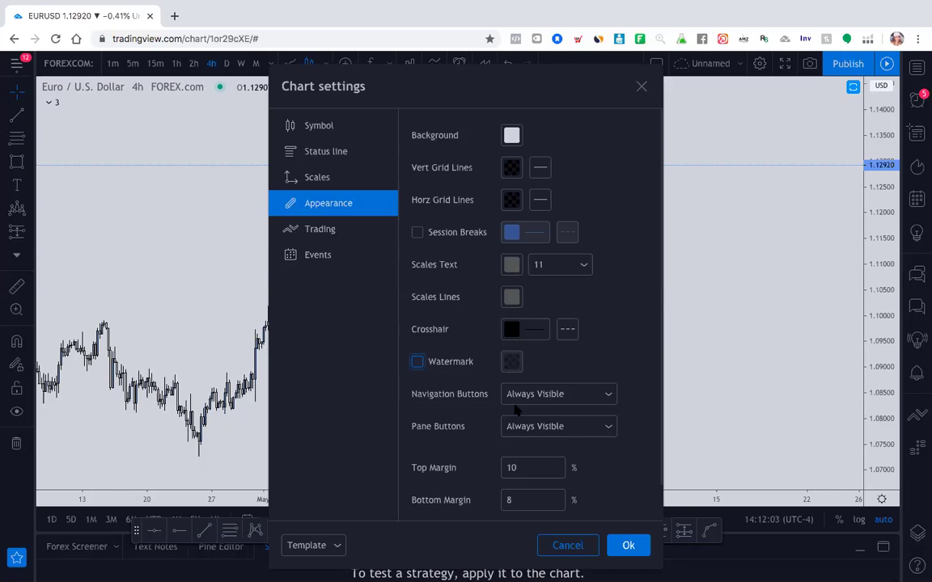
scroll(477, 380, down, 1)
scroll(457, 352, up, 1)
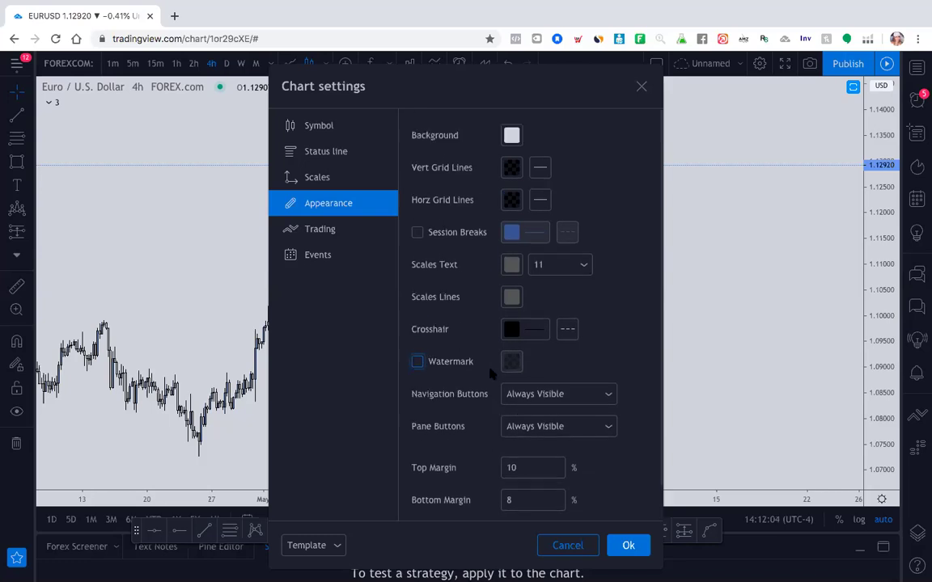
Review the candle body, border and wick colors in the Symbol settings and apply the chart settings.
click(325, 127)
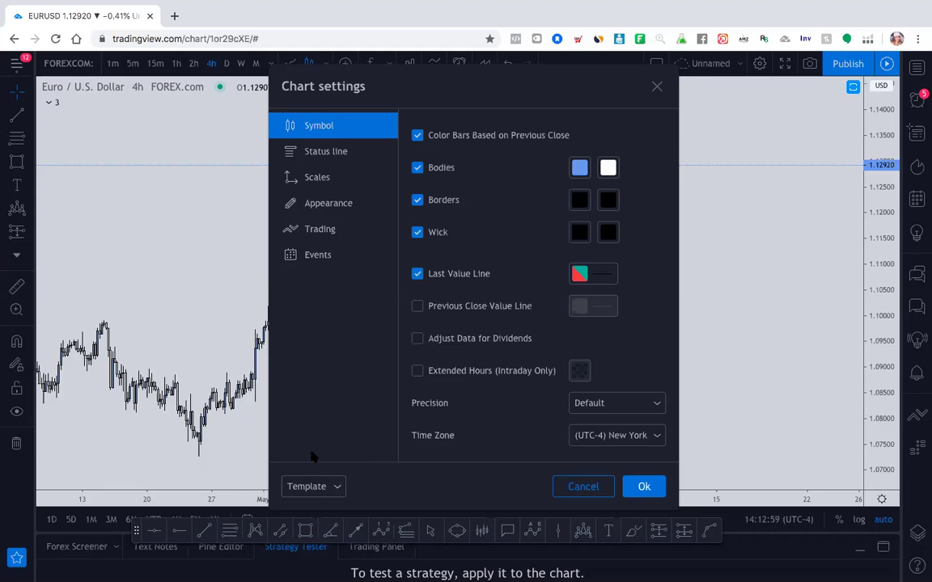
click(644, 486)
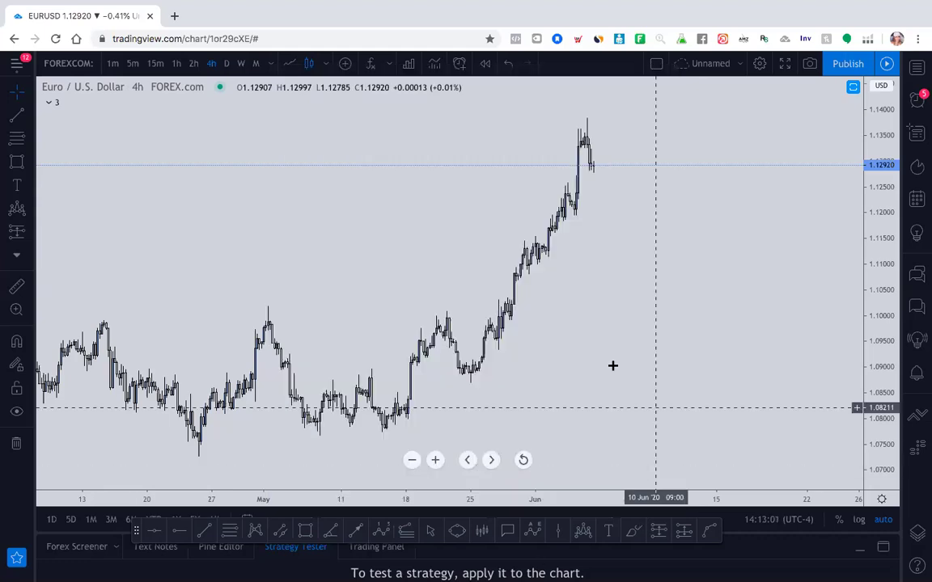
Look through the favorite line tools and remove Trend-Based Fib Extension from the favorite drawing tools.
click(30, 120)
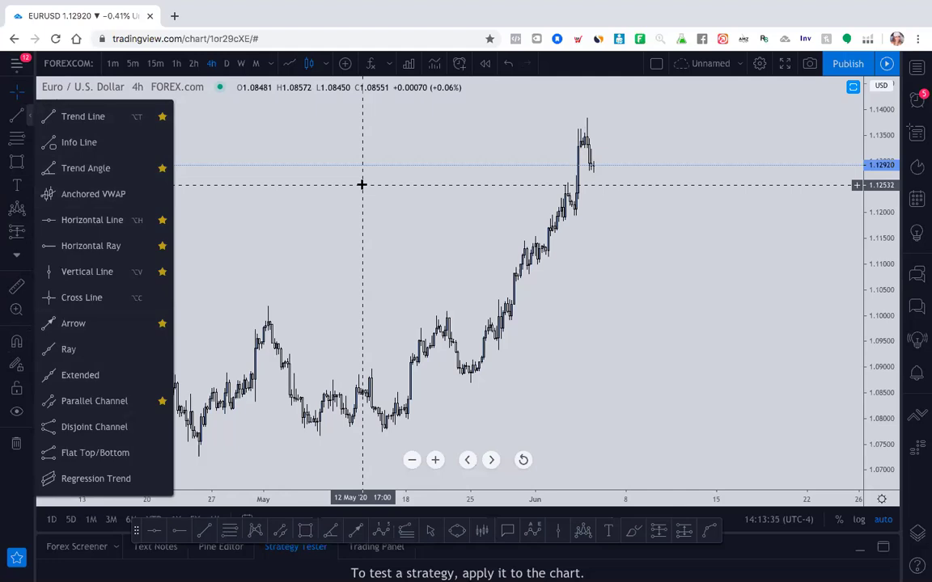
click(287, 170)
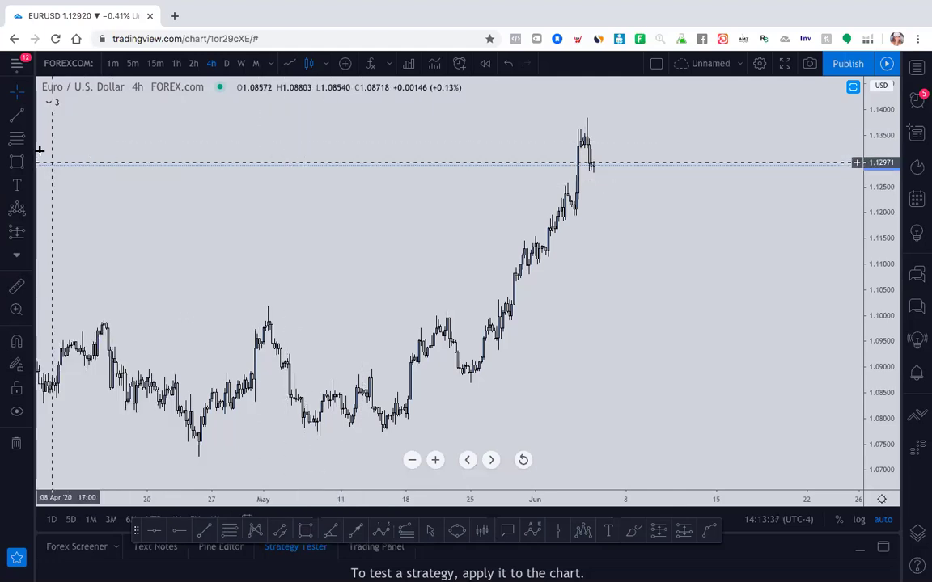
click(30, 141)
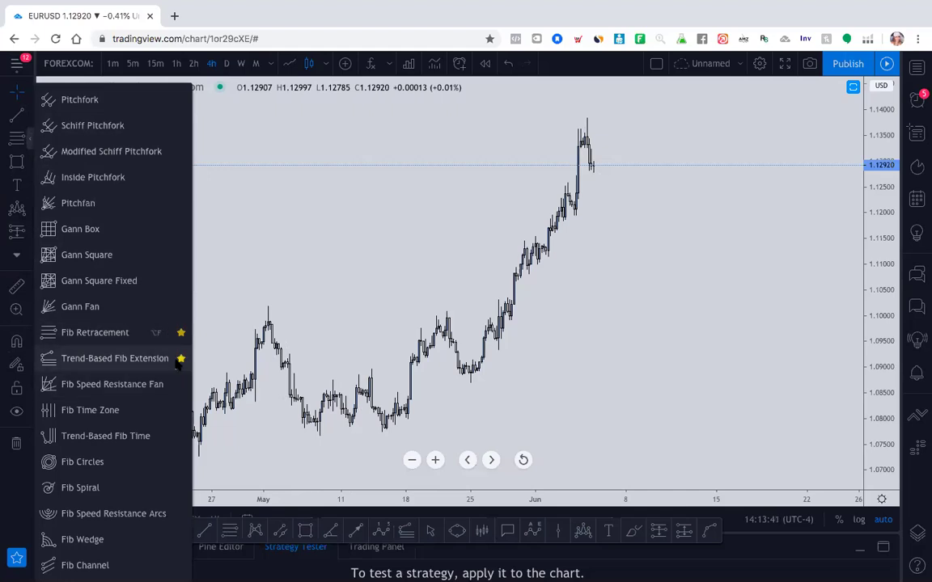
click(247, 295)
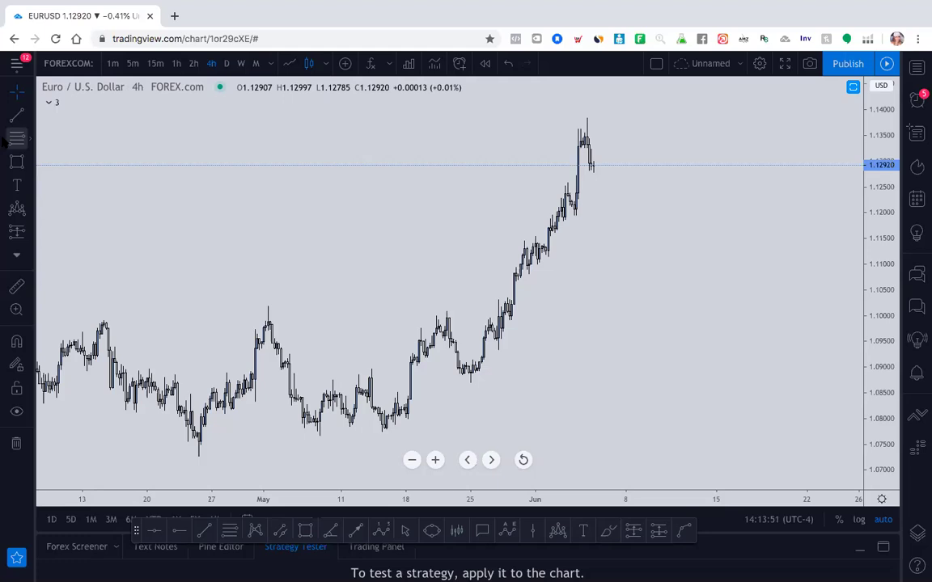
Examine which shape tools and text annotation tools are marked as favorites.
click(30, 164)
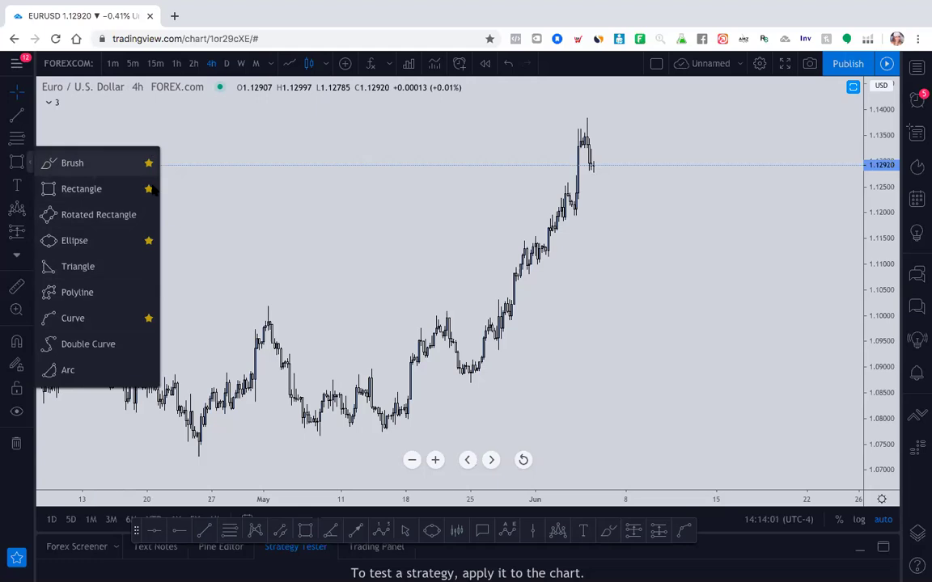
click(145, 401)
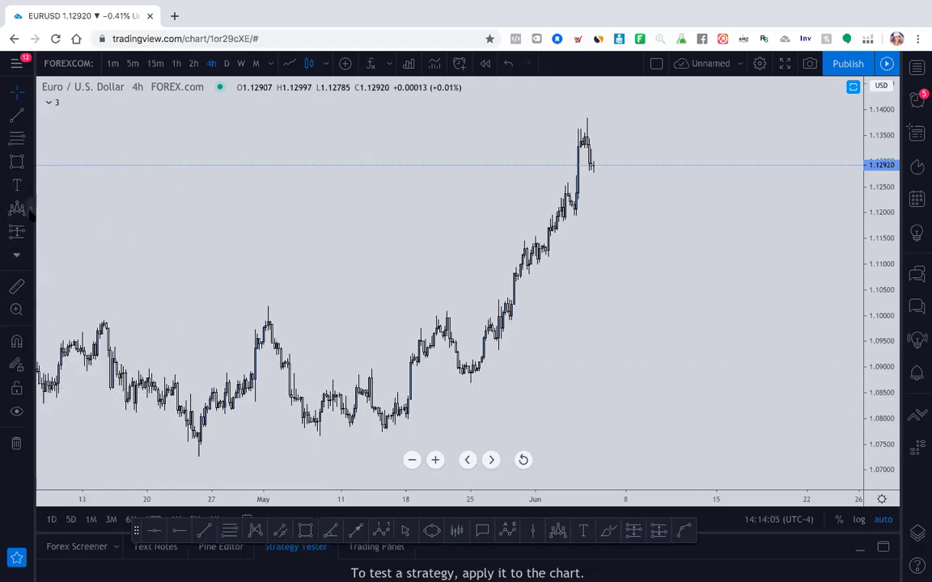
click(30, 188)
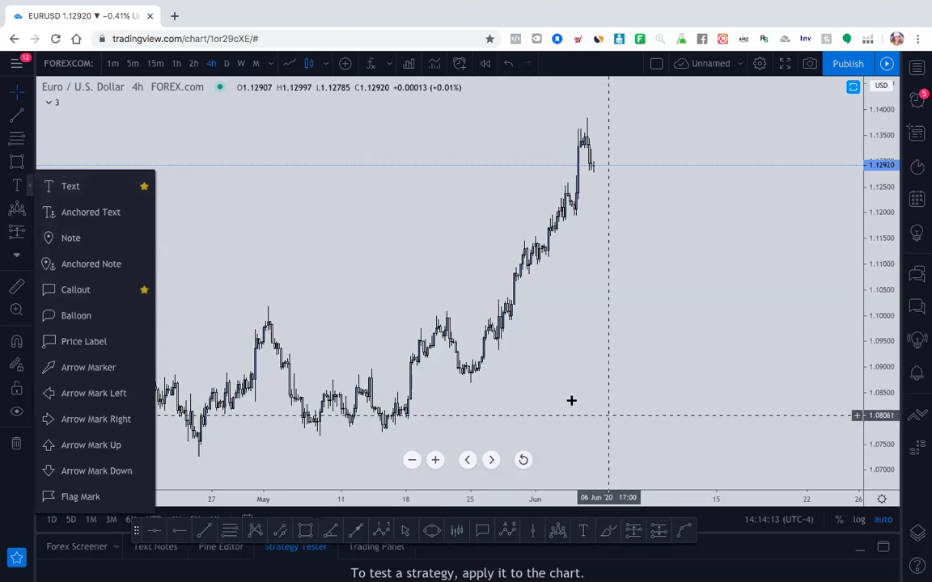
click(458, 358)
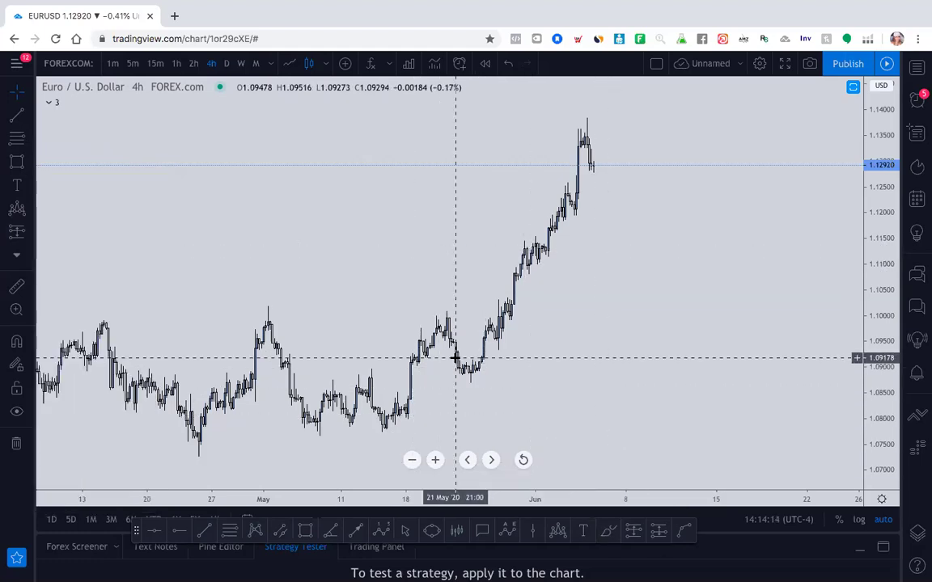
Examine which chart time intervals and chart types are marked as favorites.
click(272, 66)
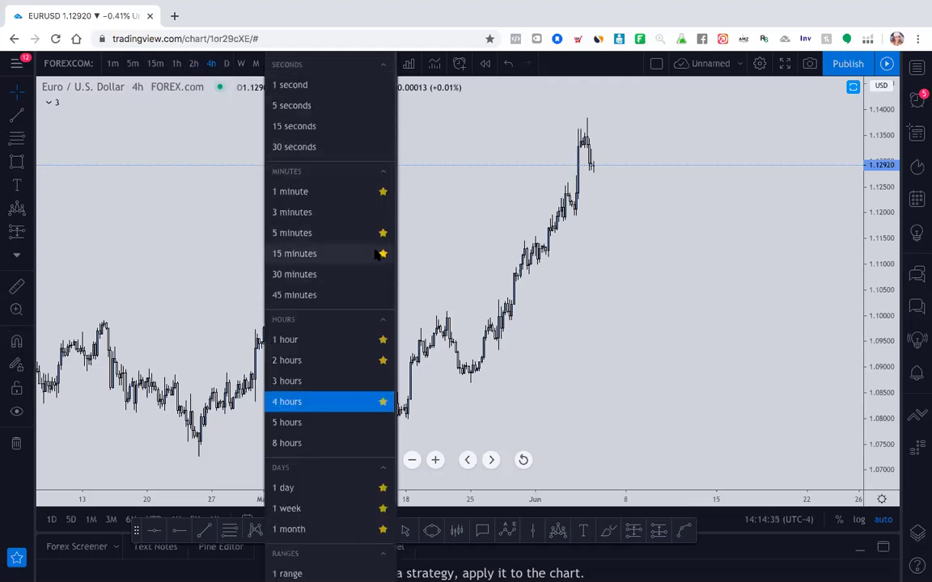
click(219, 308)
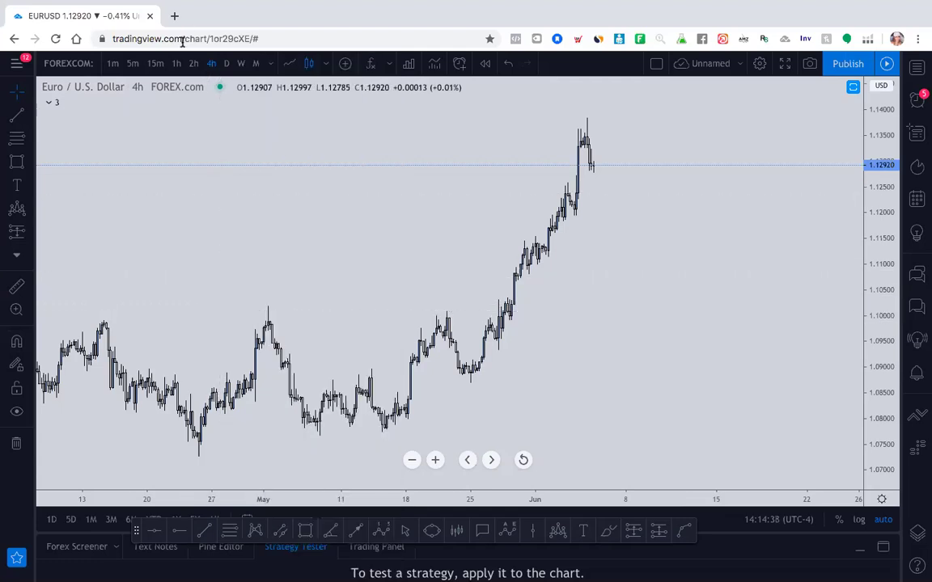
click(325, 65)
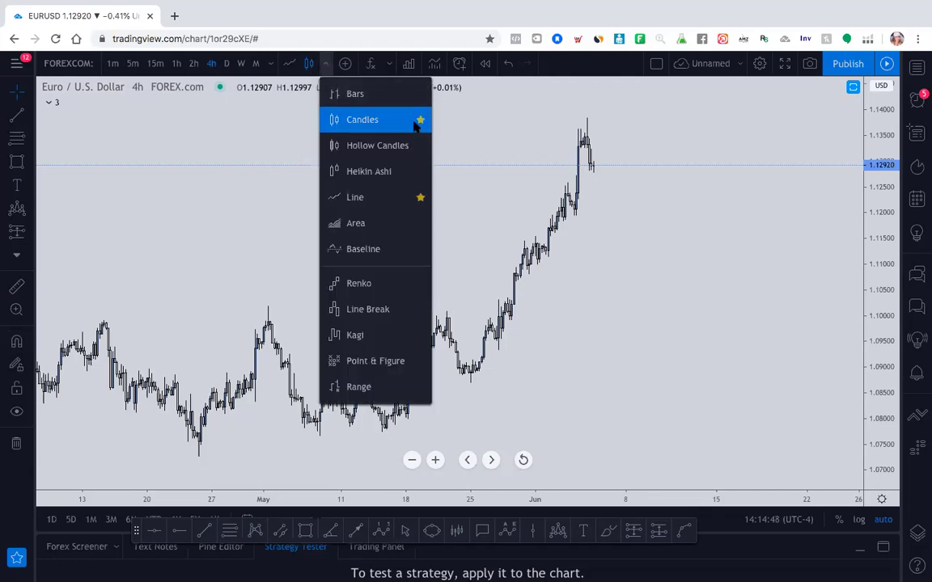
click(463, 166)
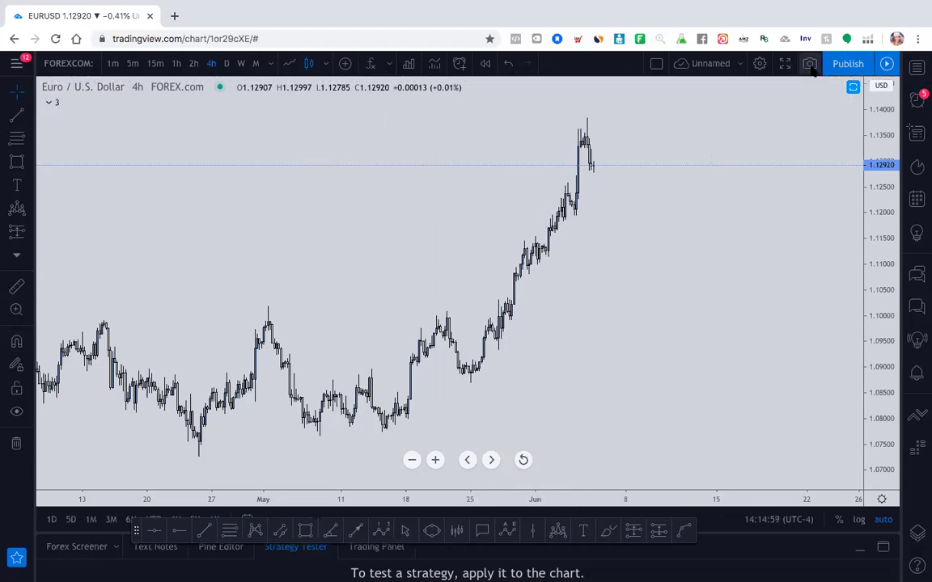
Take a snapshot of the EURUSD chart and close the Image URL dialog.
click(811, 66)
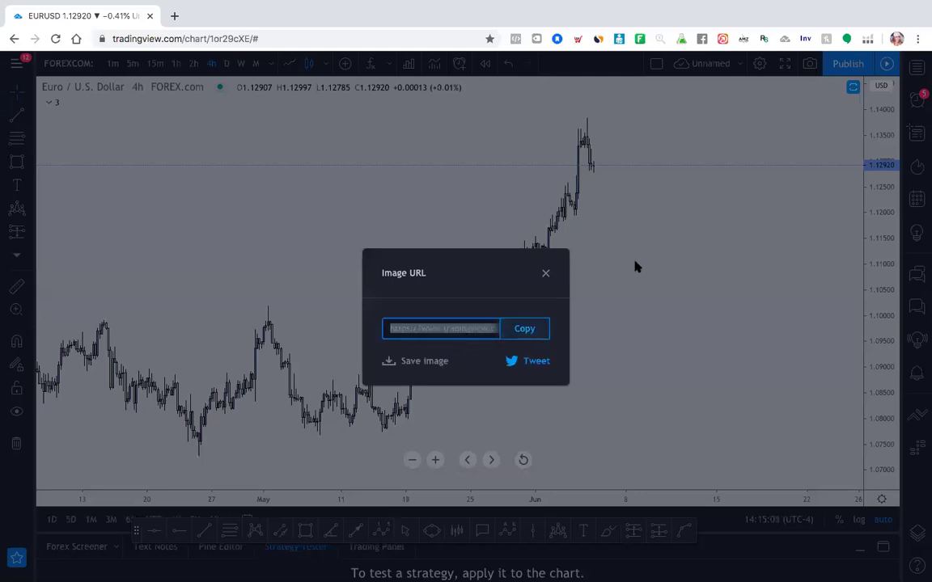
click(545, 272)
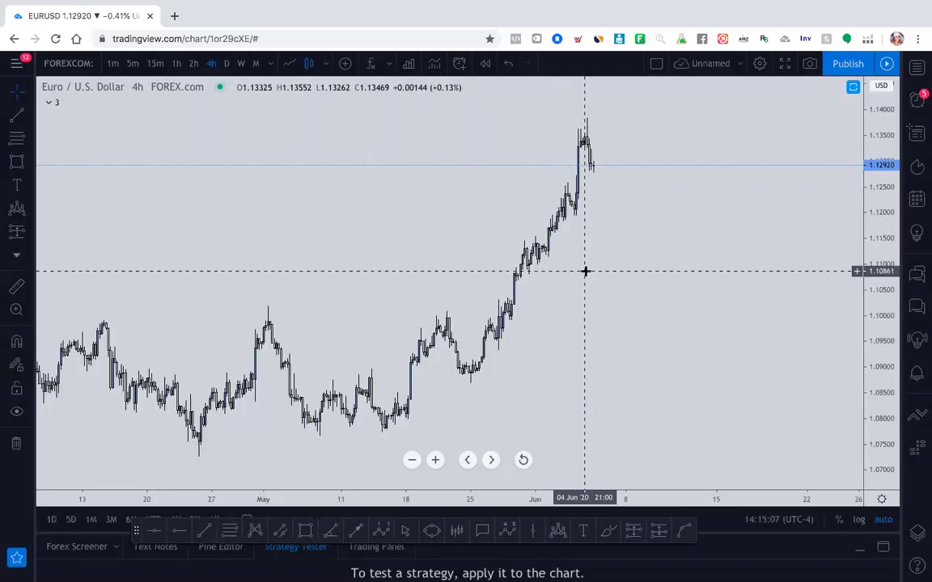
Show the watchlist beside the chart and view the Trade options for EURUSD.
click(917, 69)
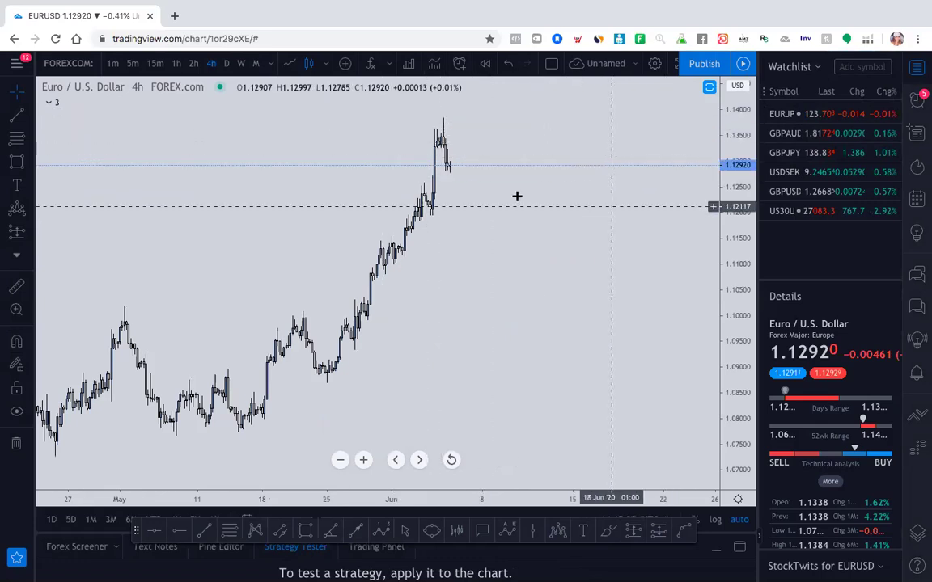
right_click(537, 146)
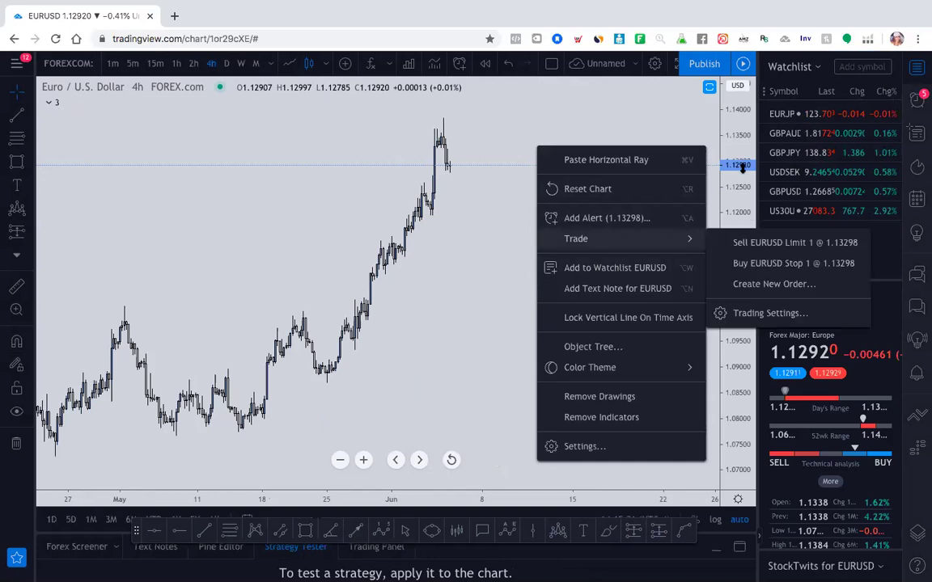
click(661, 131)
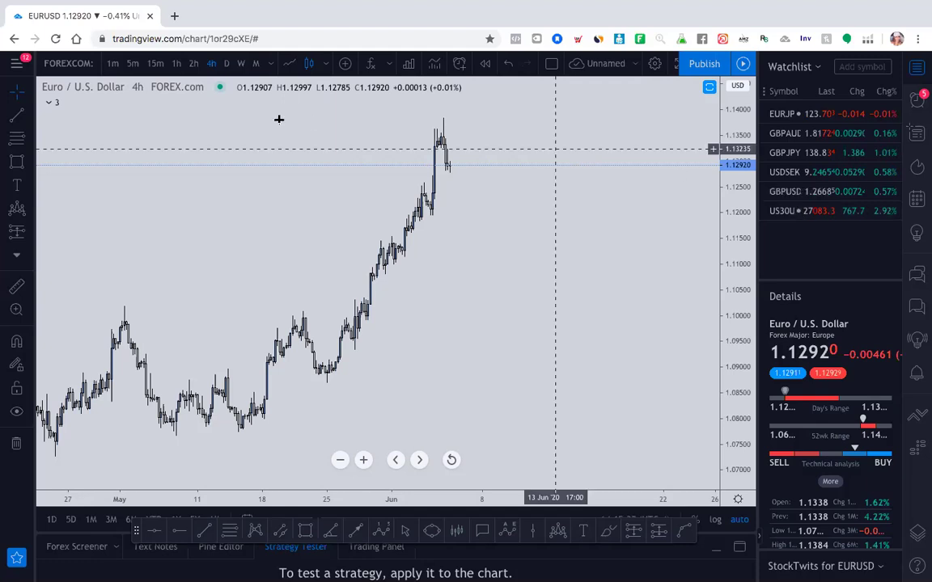
Open the chart's symbol entry for editing and leave it.
click(70, 63)
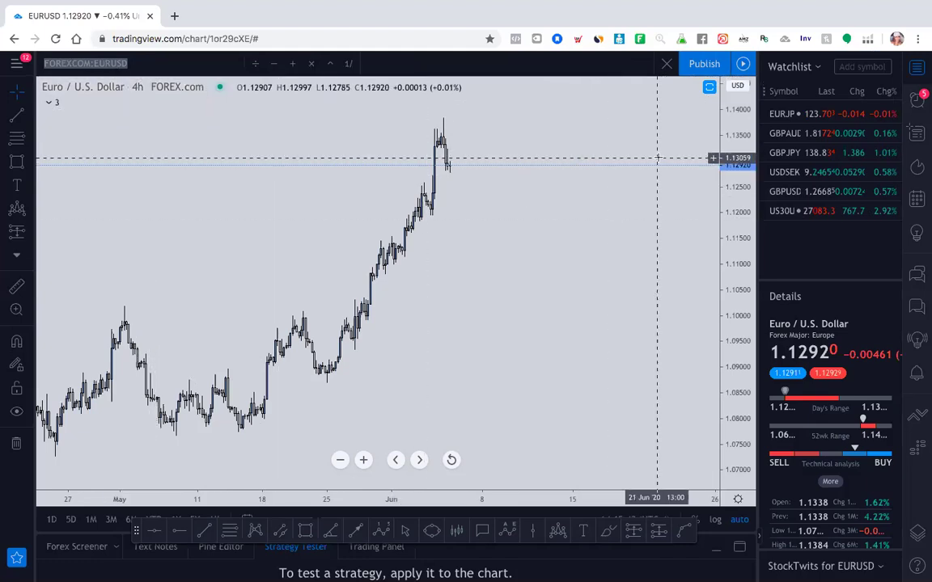
click(620, 240)
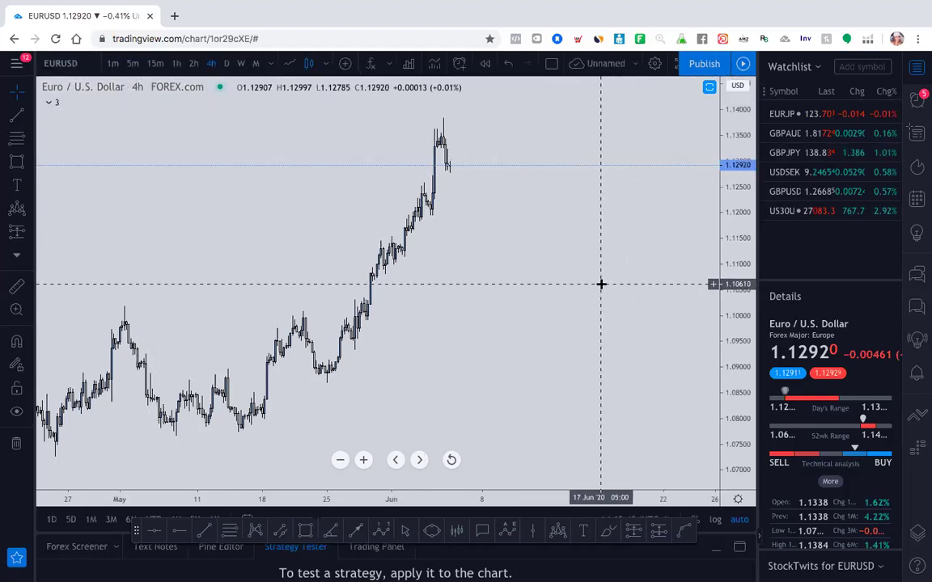